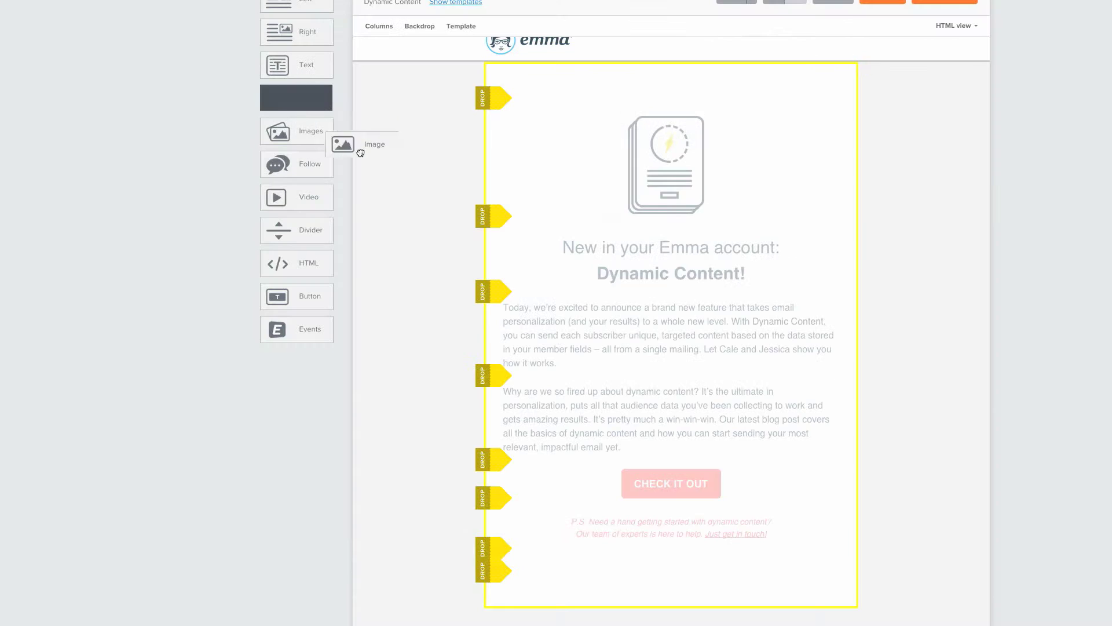
- Place two Image blocks with the video thumbnails below the intro paragraph
drag(348, 149, 485, 296)
drag(521, 360, 523, 379)
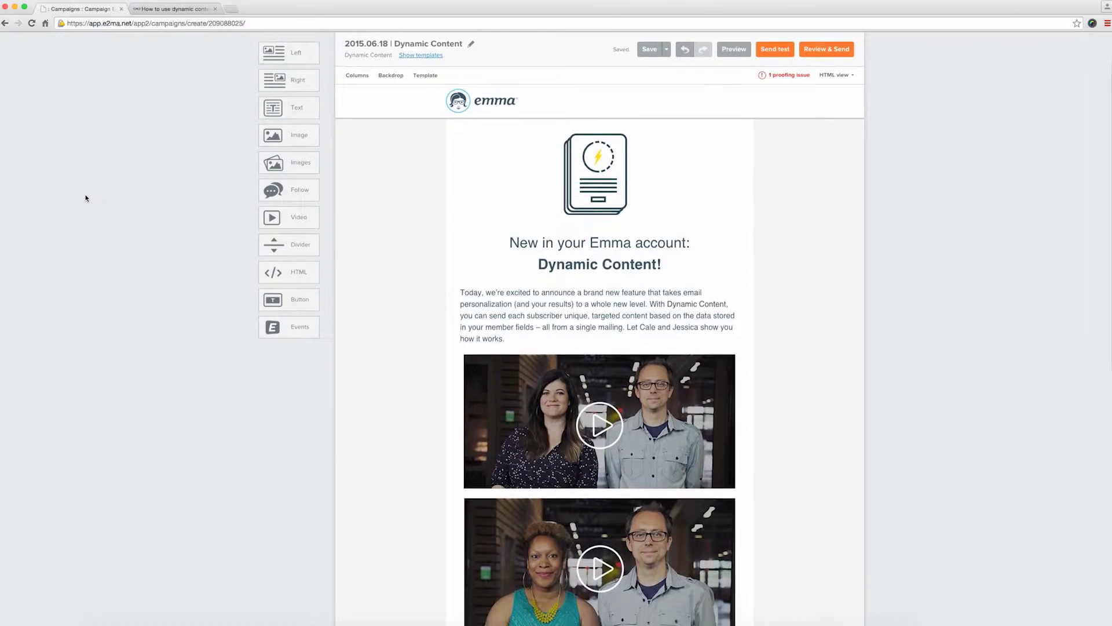
- Scroll through the email to check both thumbnails, then bring up the 'How to use dynamic content' article
scroll(86, 198, down, 4)
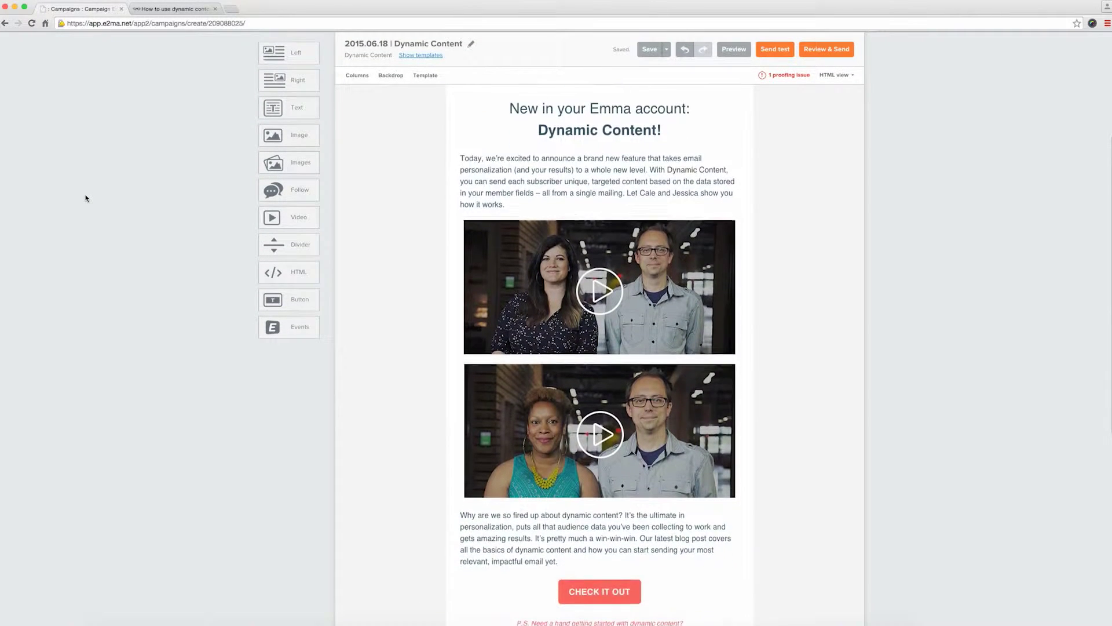
scroll(86, 198, down, 6)
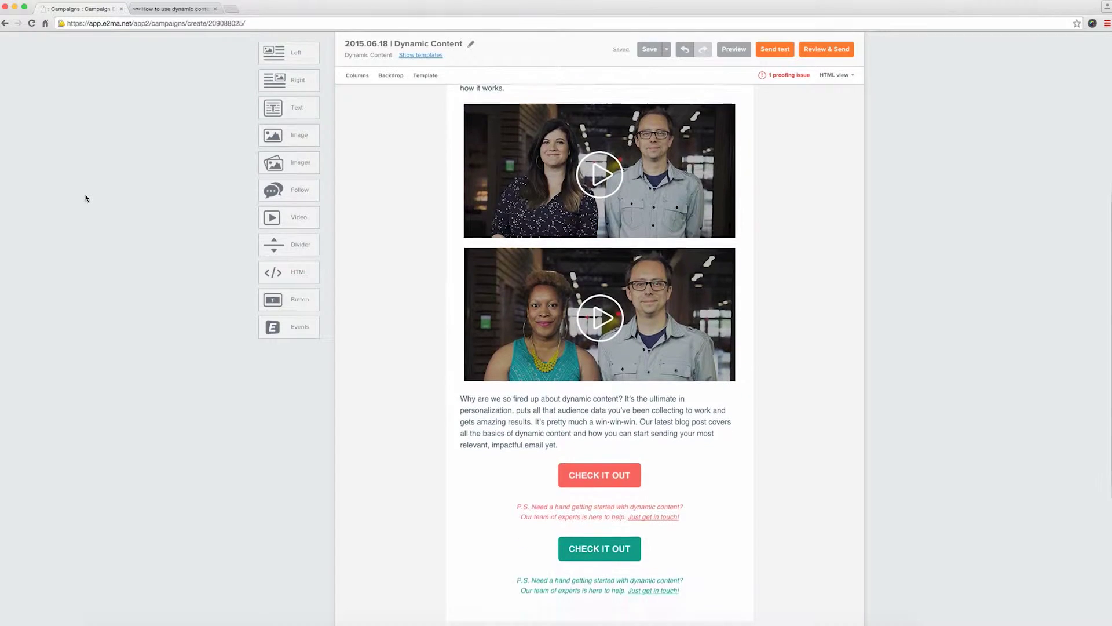
scroll(86, 198, down, 2)
scroll(85, 198, up, 6)
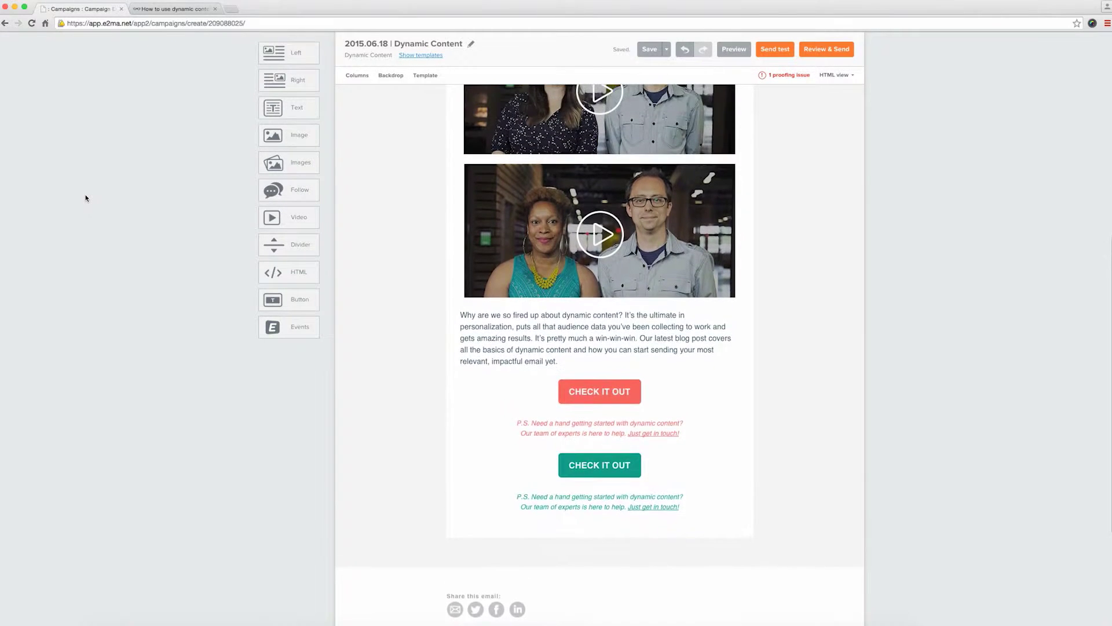
scroll(86, 198, up, 5)
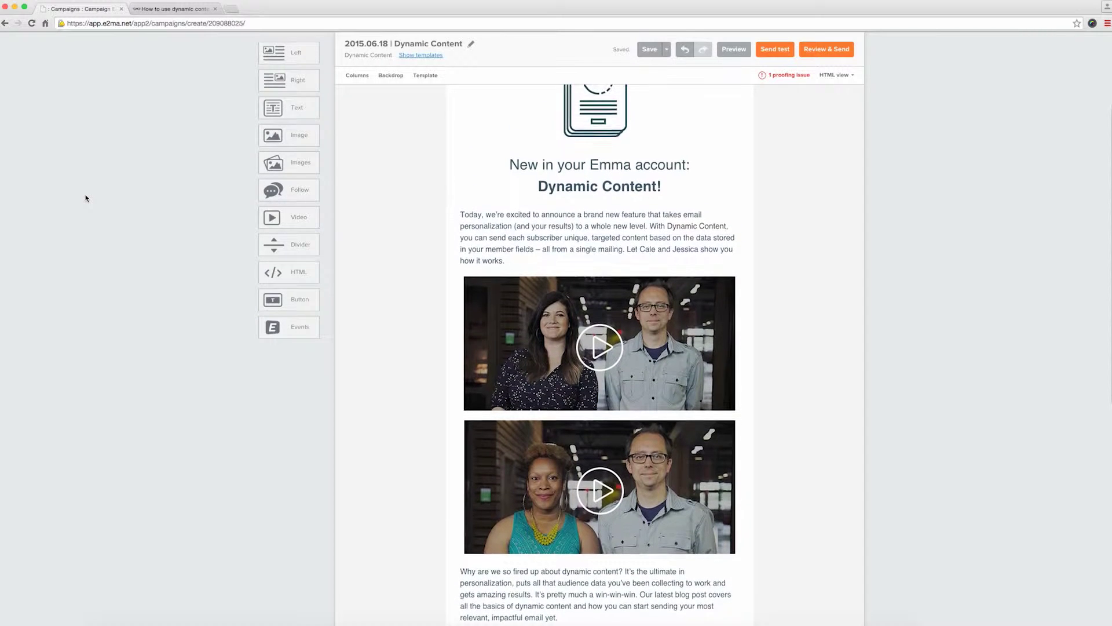
scroll(86, 198, up, 5)
scroll(86, 198, up, 1)
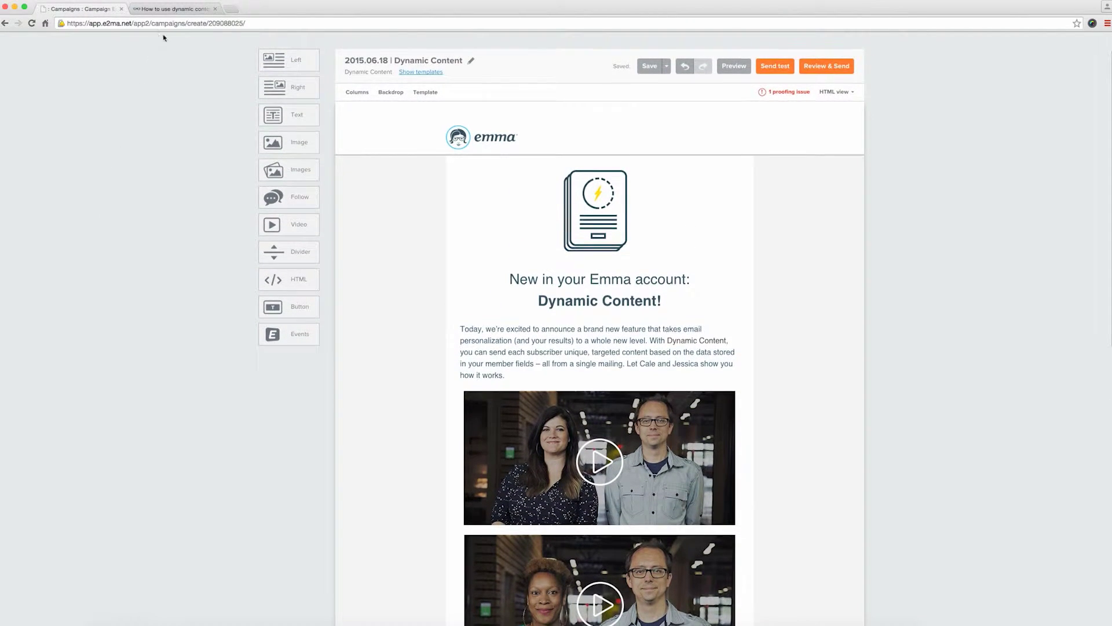
click(174, 9)
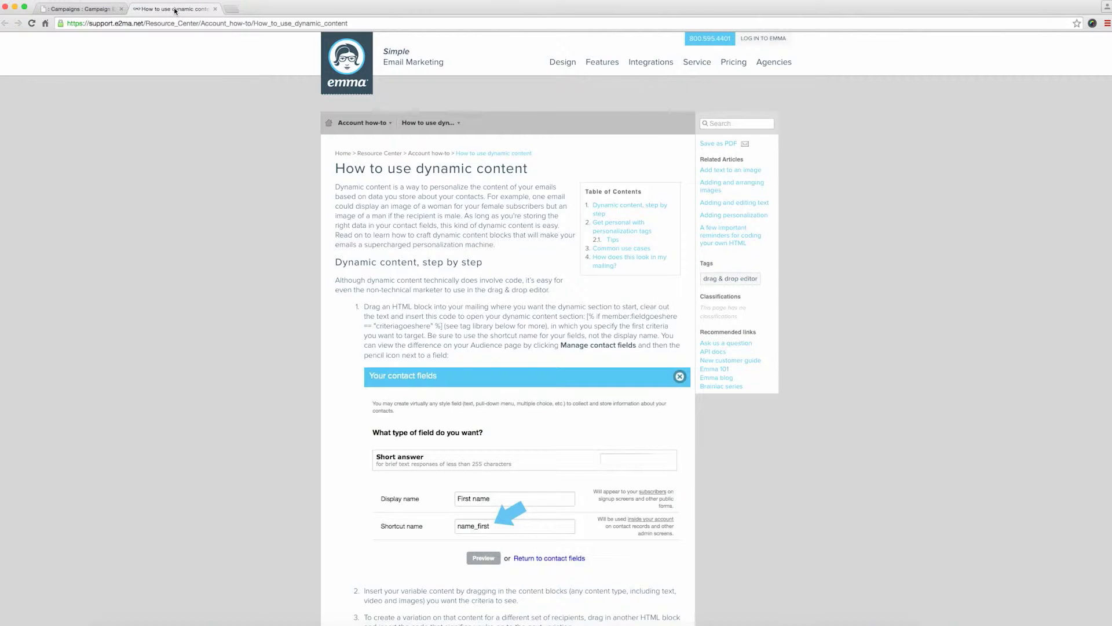
- Copy the 'if' code sample from the personalization tags table and go back to the campaign
scroll(191, 194, down, 5)
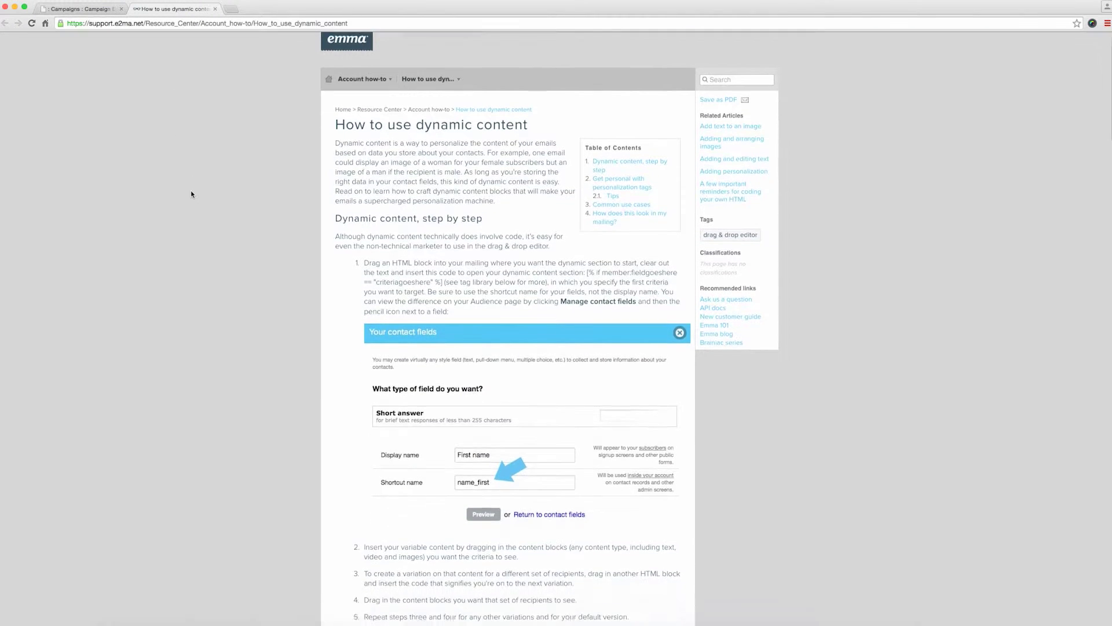
scroll(191, 194, down, 8)
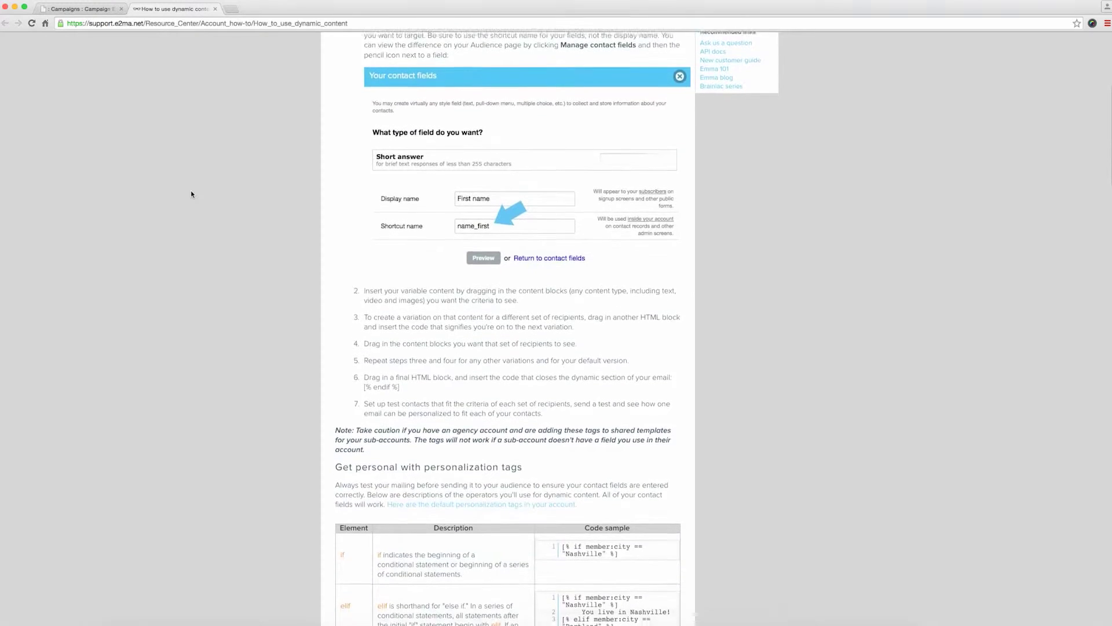
scroll(191, 194, down, 5)
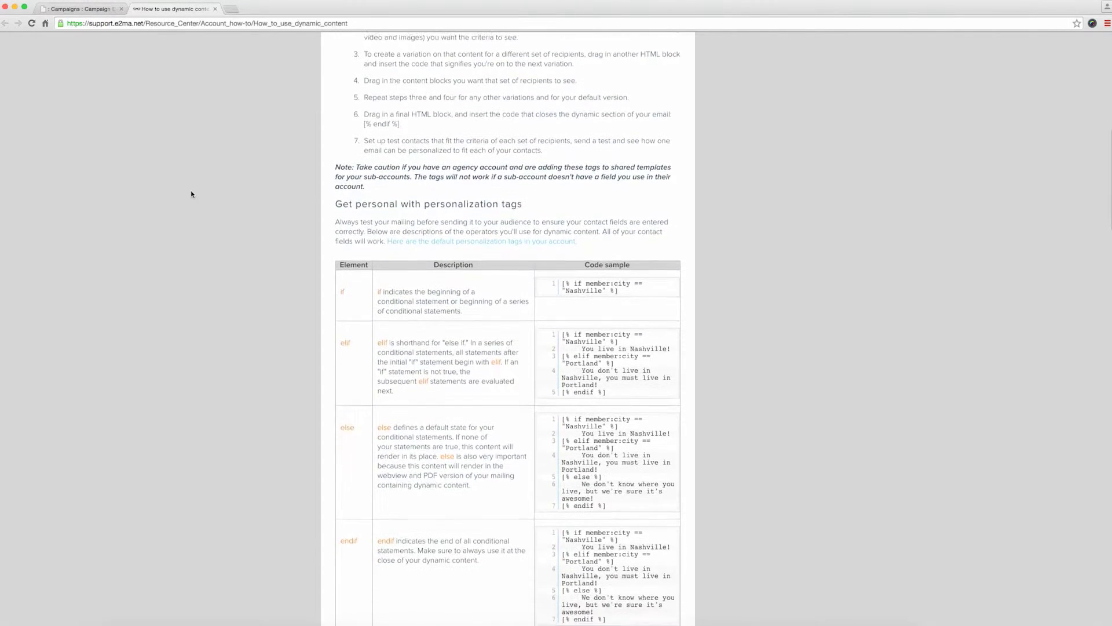
scroll(191, 194, down, 3)
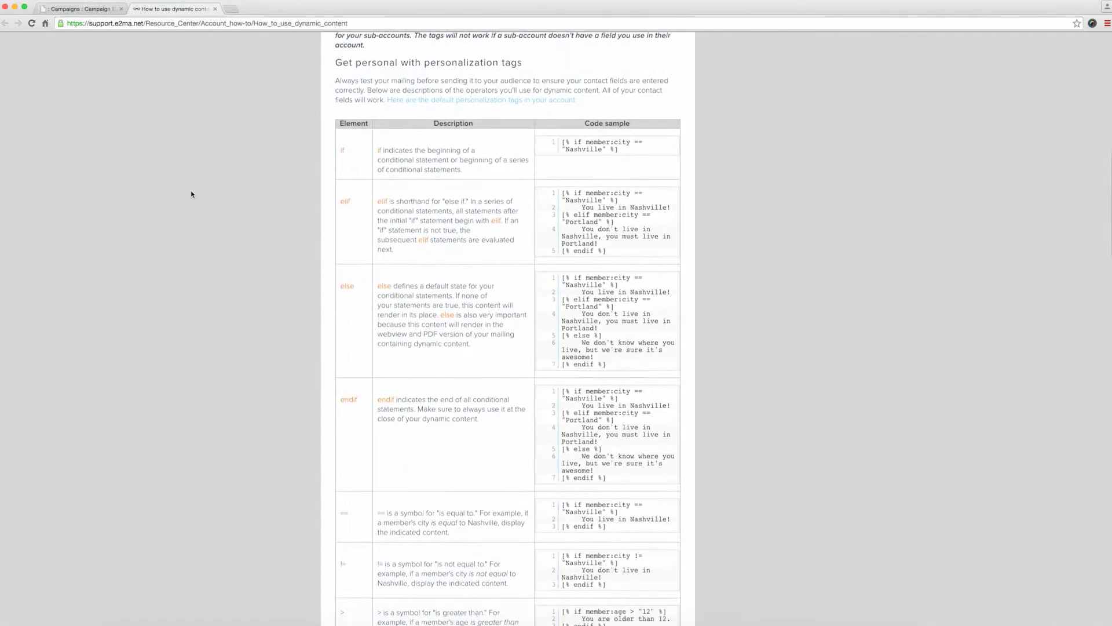
scroll(191, 194, down, 1)
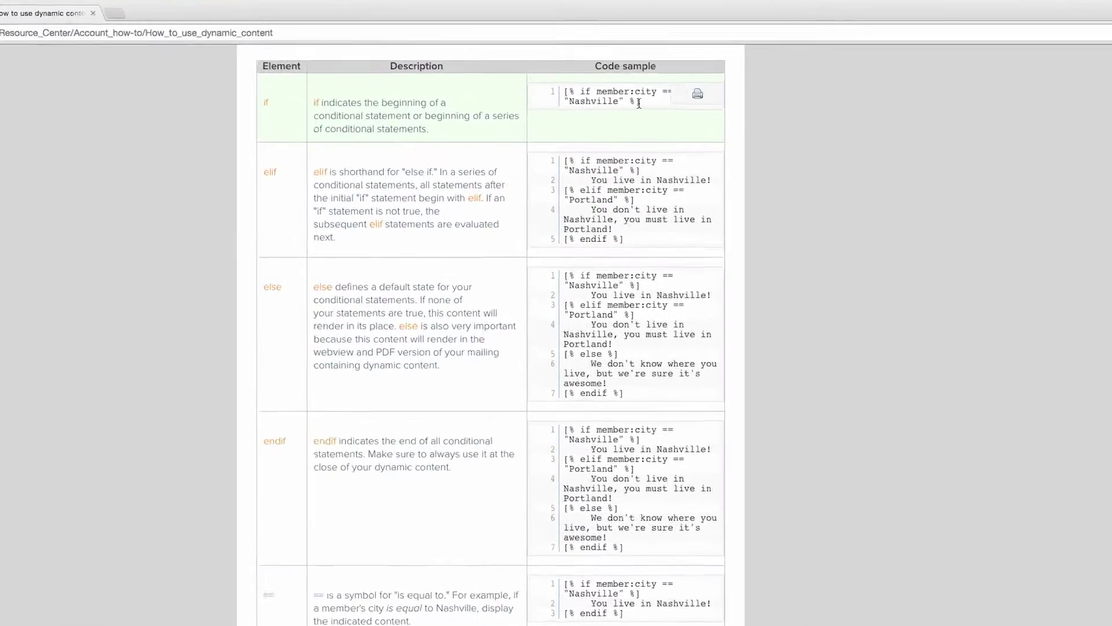
drag(617, 74, 589, 73)
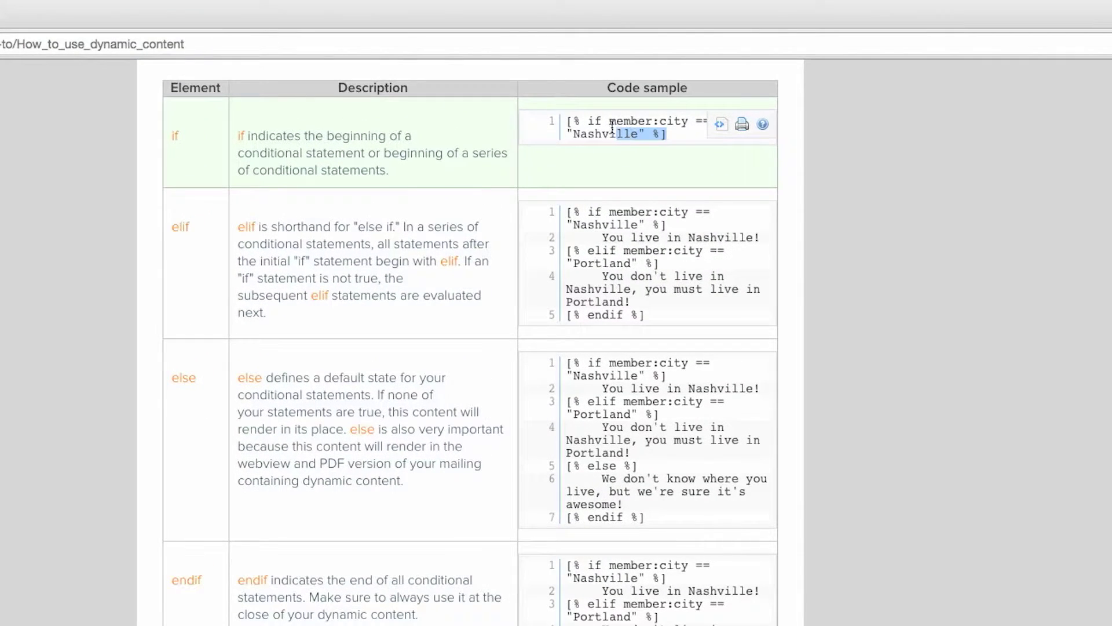
drag(612, 127, 570, 122)
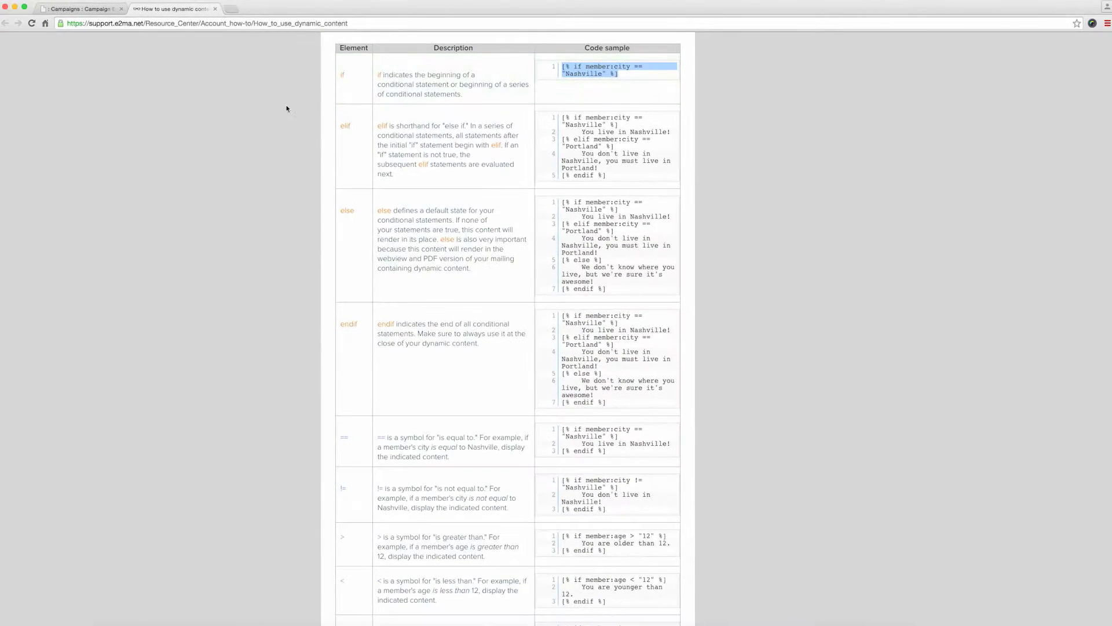
click(81, 9)
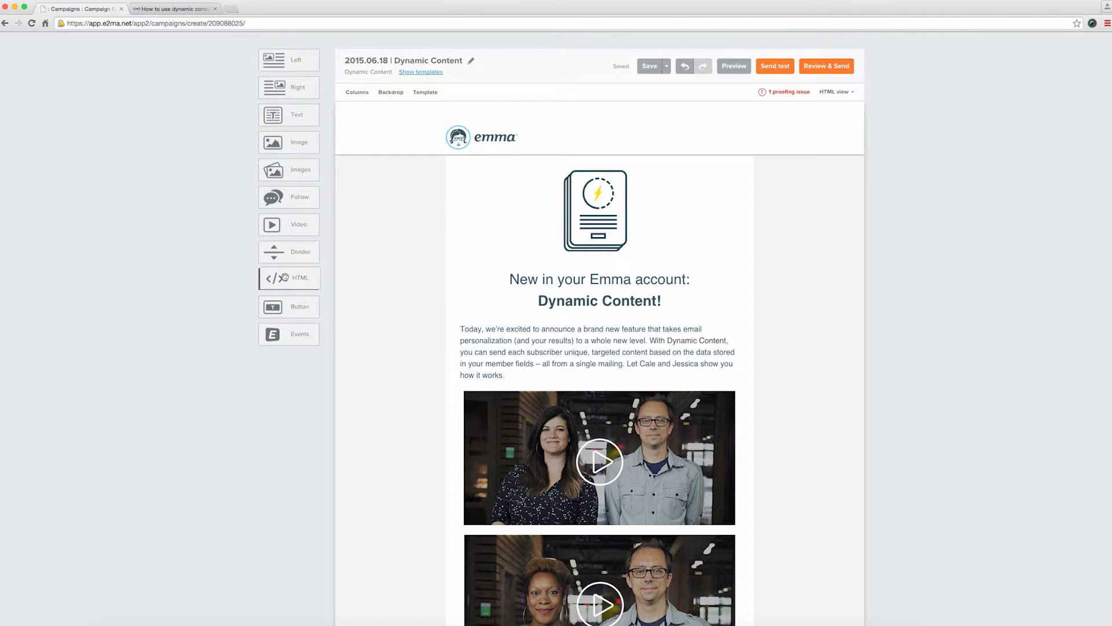
- Add an HTML block above the first video testing emma-account-type for 'Agency' or 'University'
drag(291, 279, 492, 423)
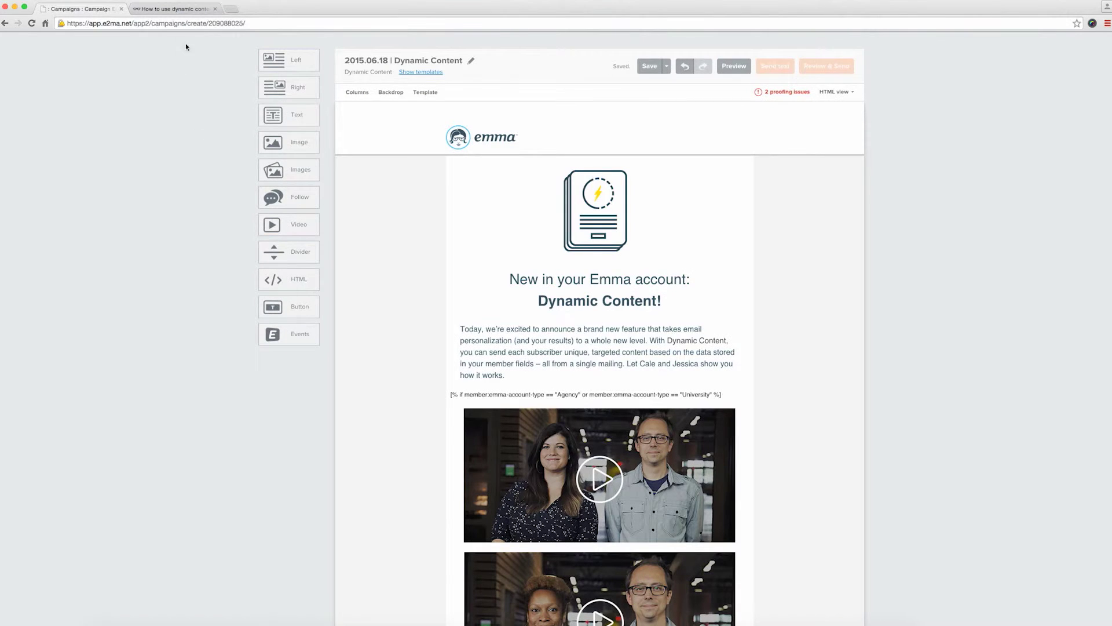
click(186, 11)
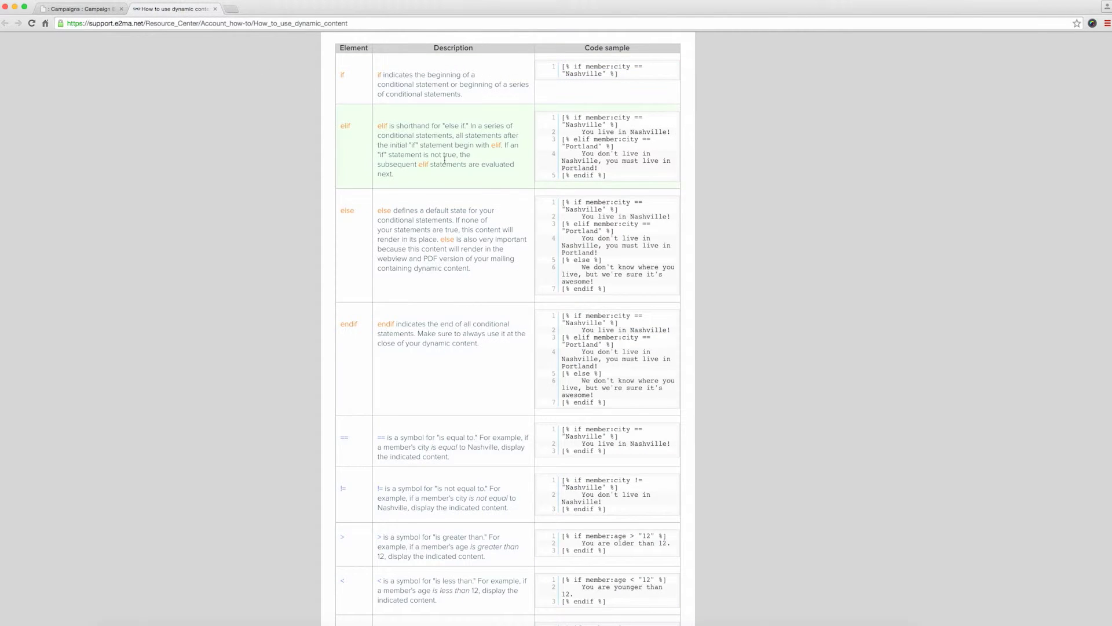
- Copy '[% else %]' from the article into a new HTML block between the two videos
double_click(596, 260)
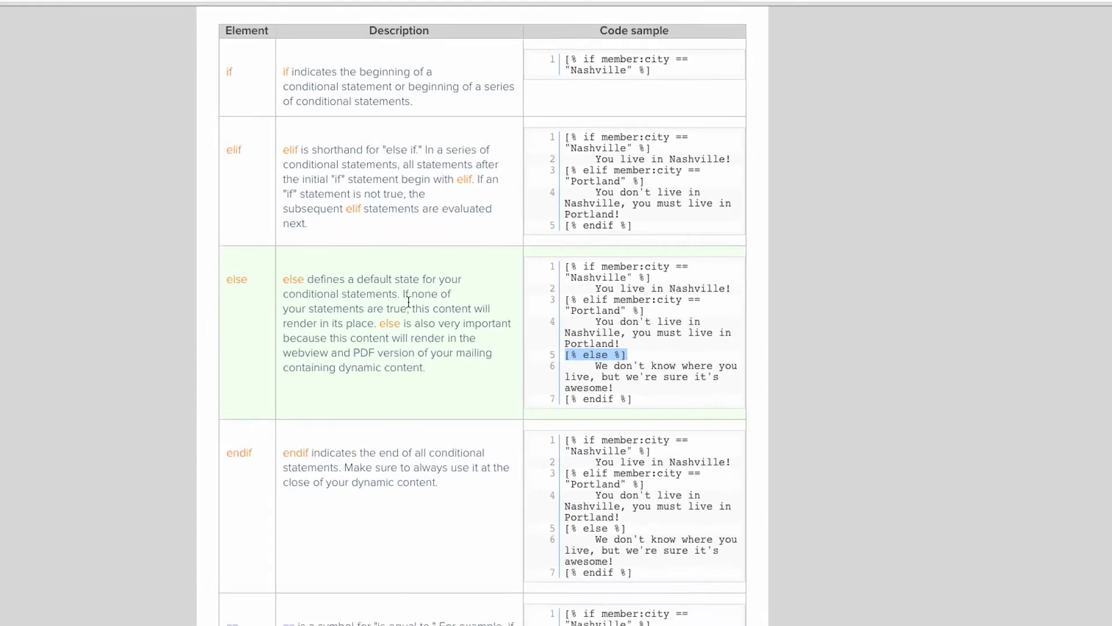
click(103, 9)
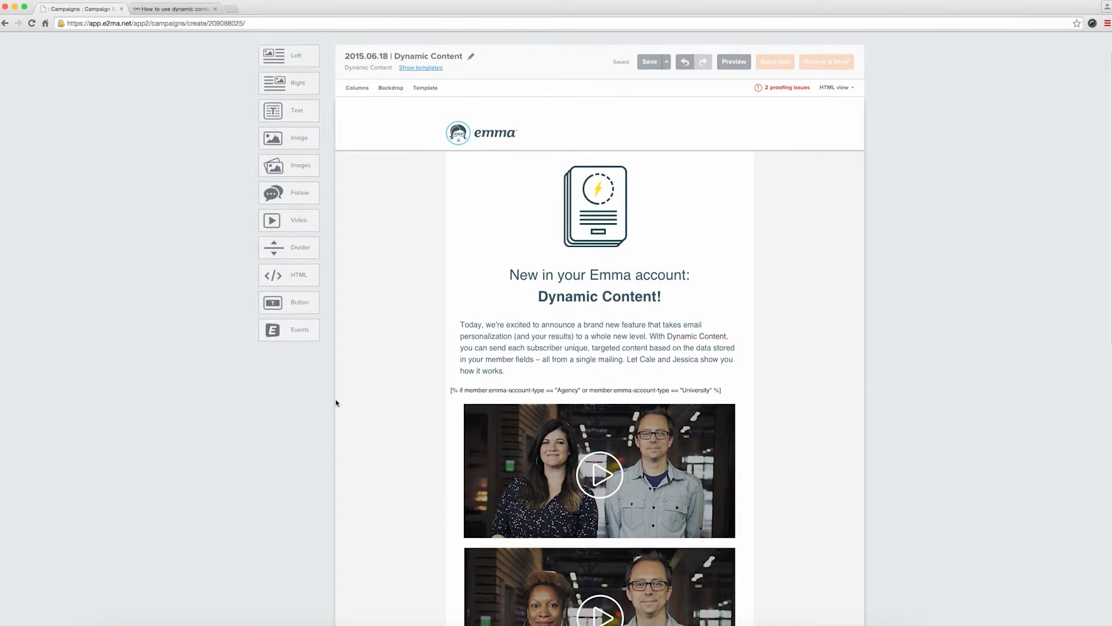
scroll(335, 402, down, 6)
scroll(336, 402, down, 2)
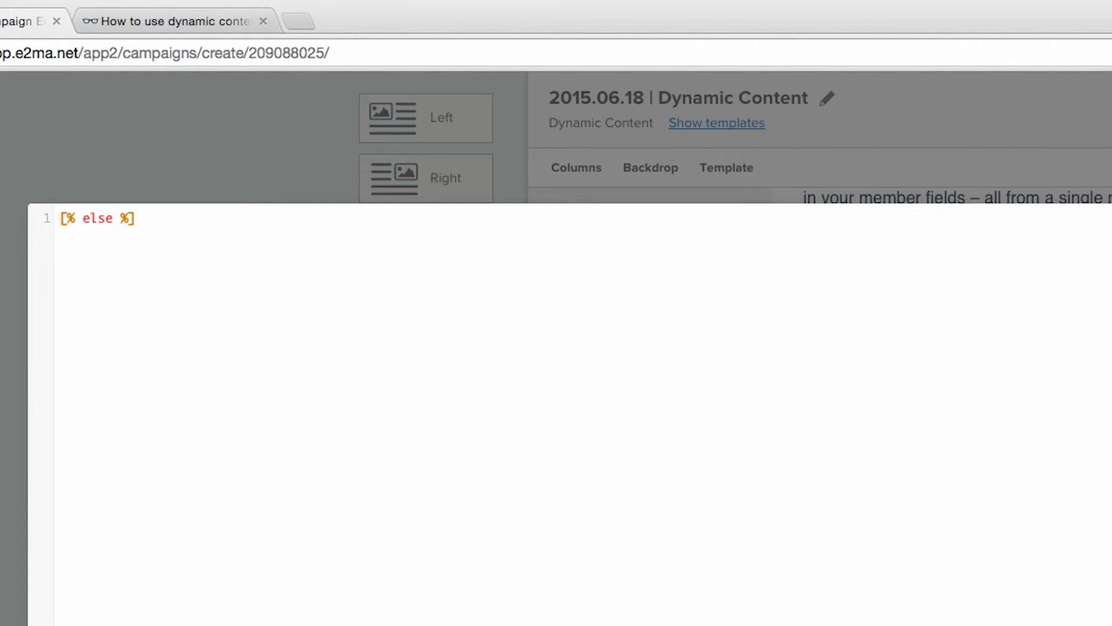
click(332, 373)
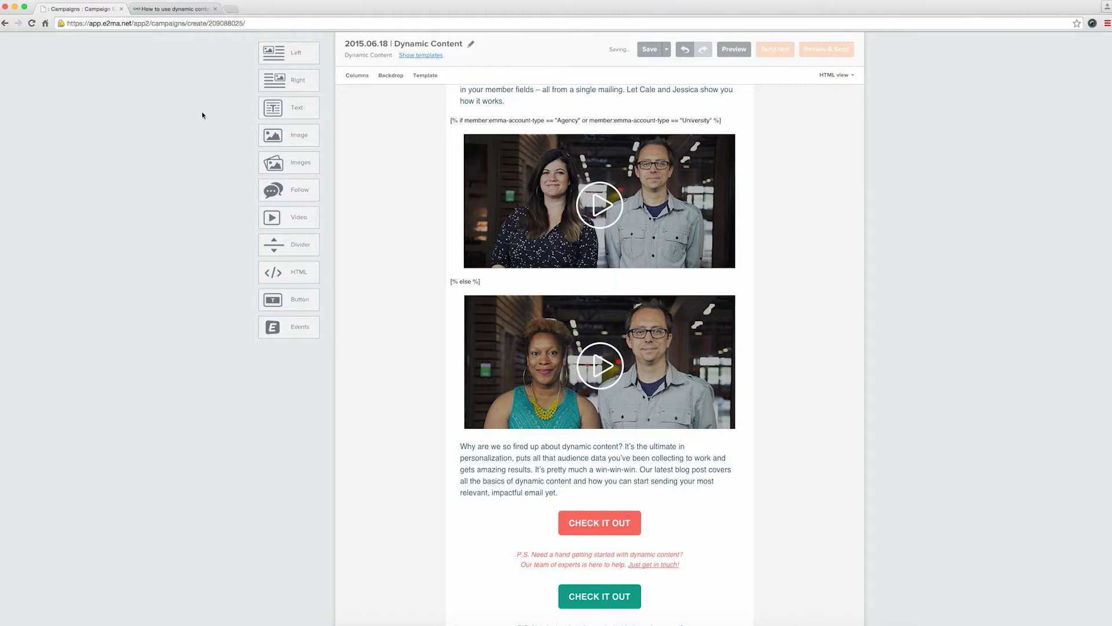
click(193, 9)
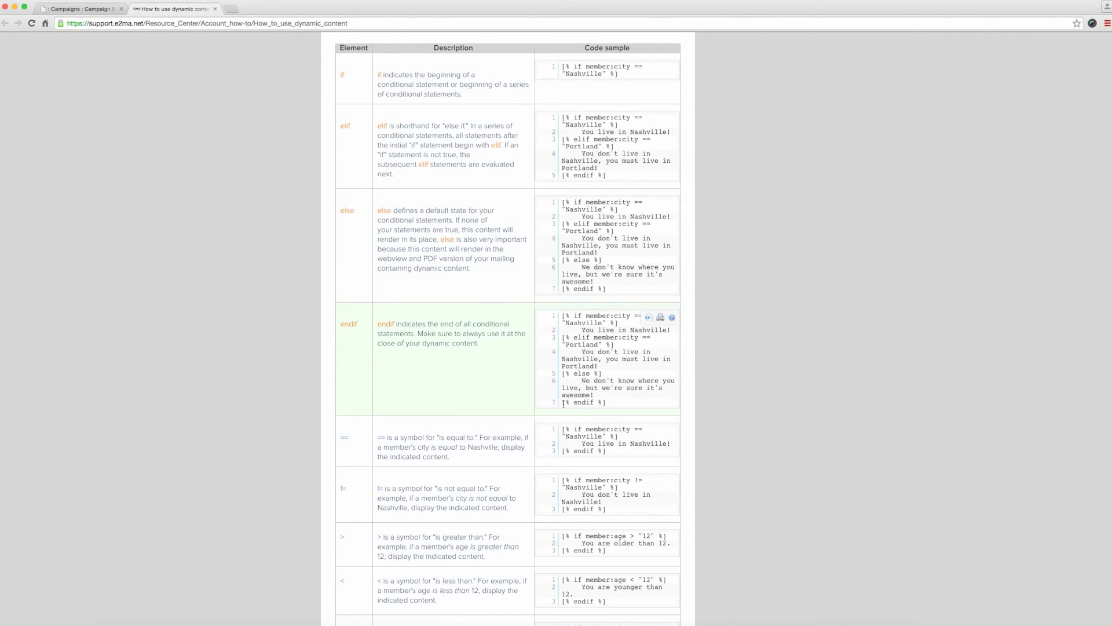
- Copy '[% endif %]' from the article into a new HTML block below the second video
drag(606, 403, 580, 404)
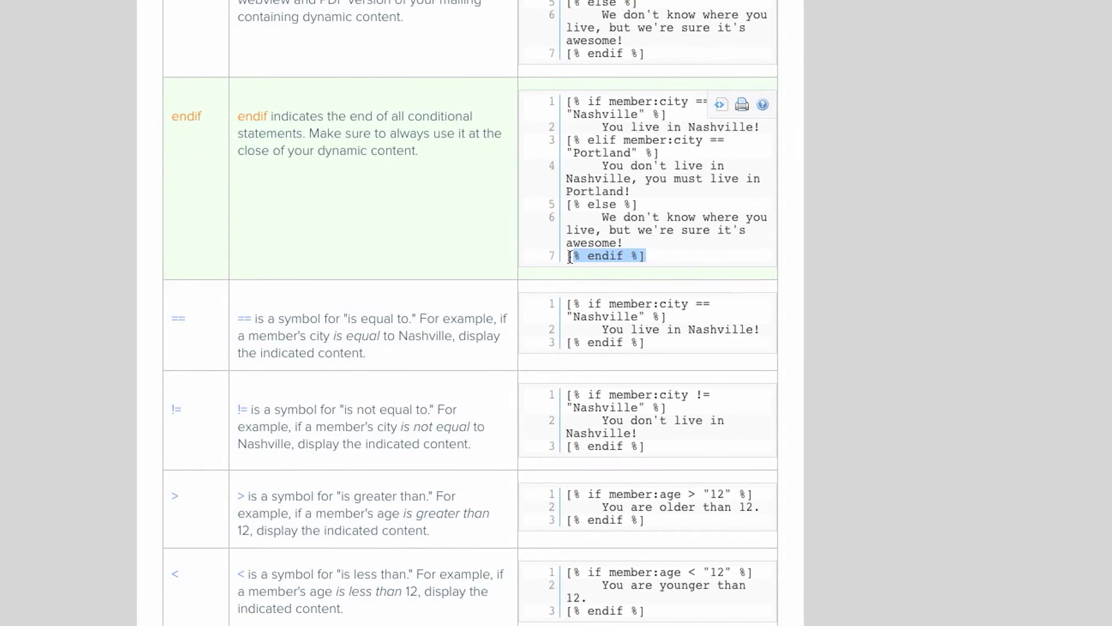
drag(570, 257, 567, 257)
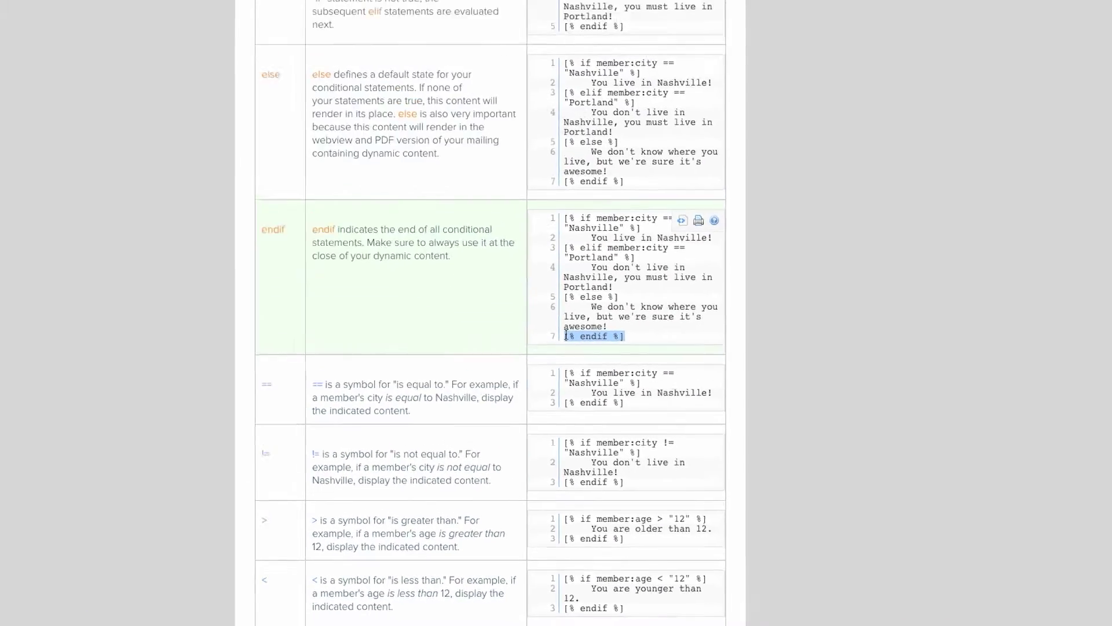
click(92, 9)
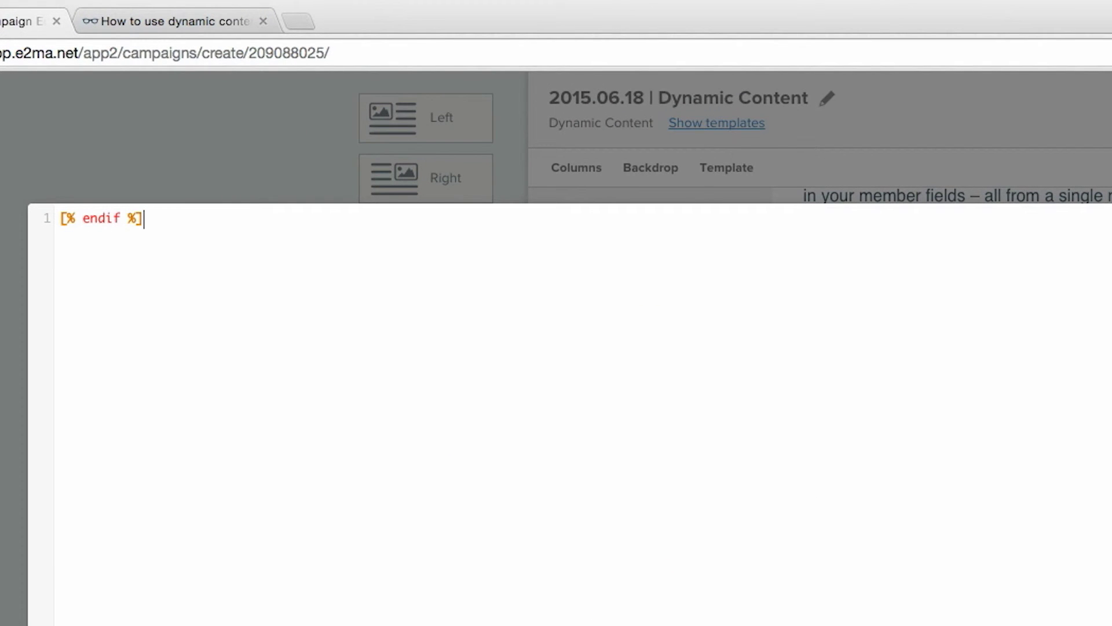
click(543, 553)
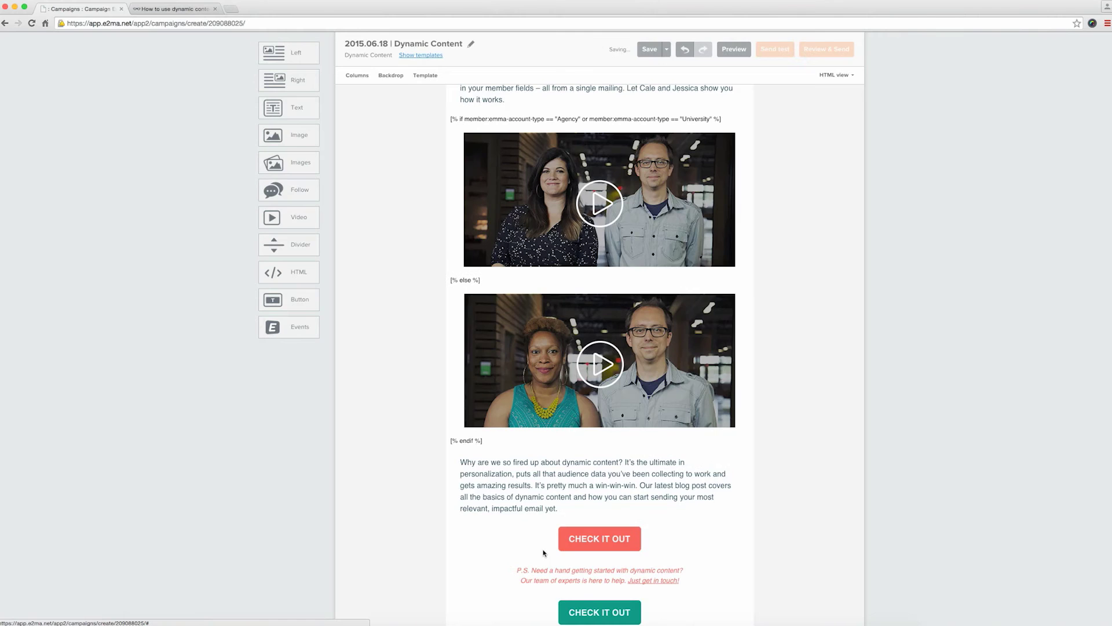